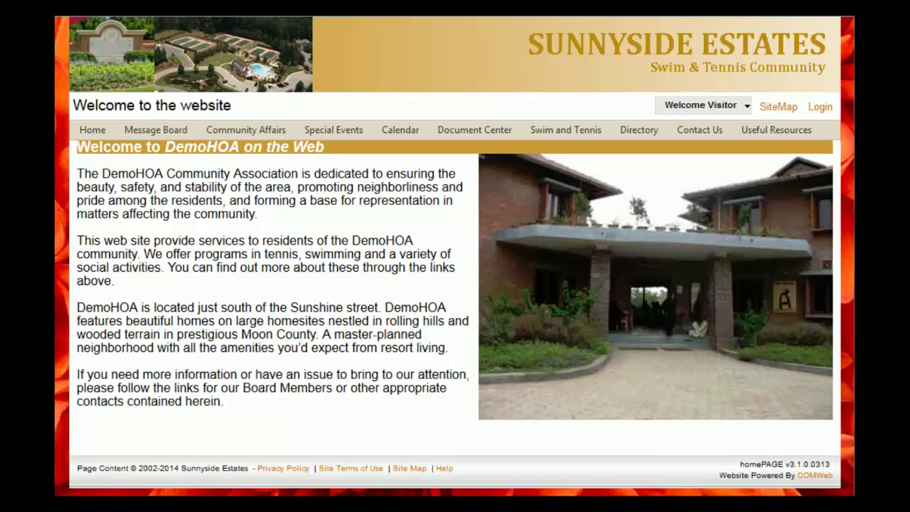
- Log in to the site with the saved administrator username and its password
{"action": "mouse_move", "coordinate": [744, 108]}
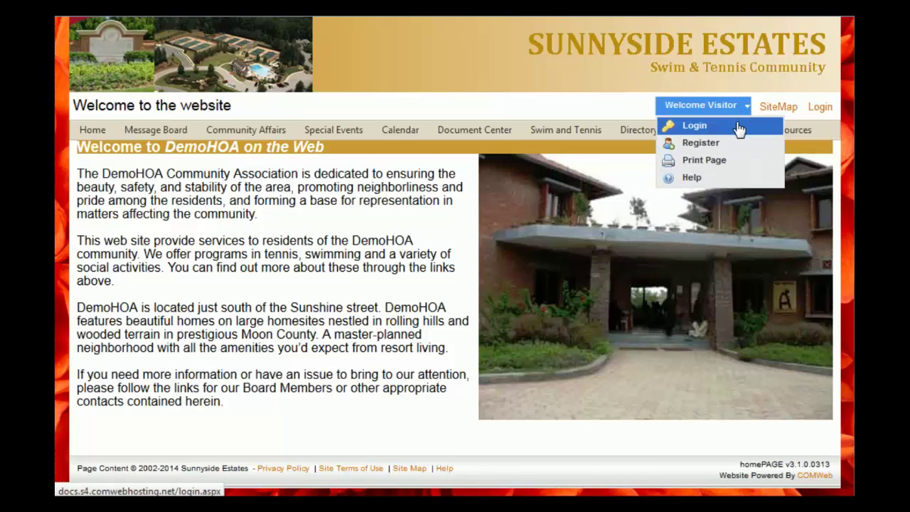
{"action": "left_click", "coordinate": [723, 131]}
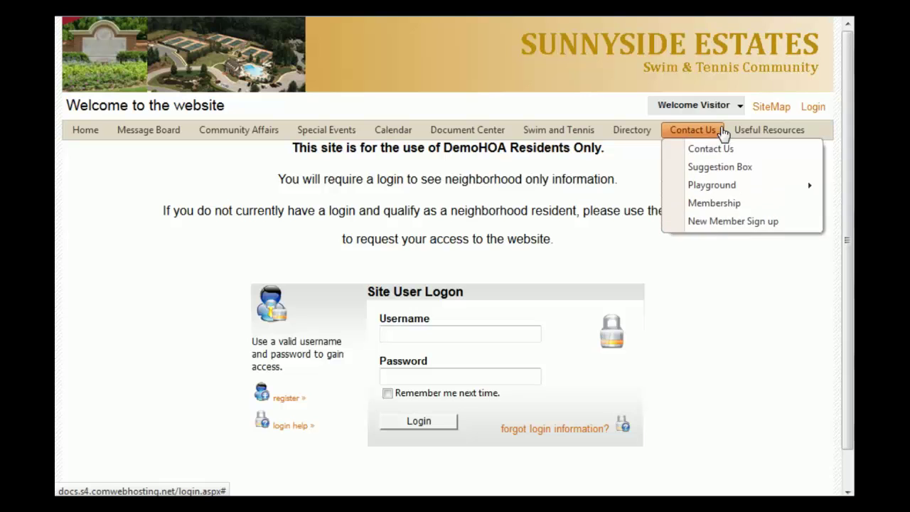
{"action": "left_click", "coordinate": [458, 334]}
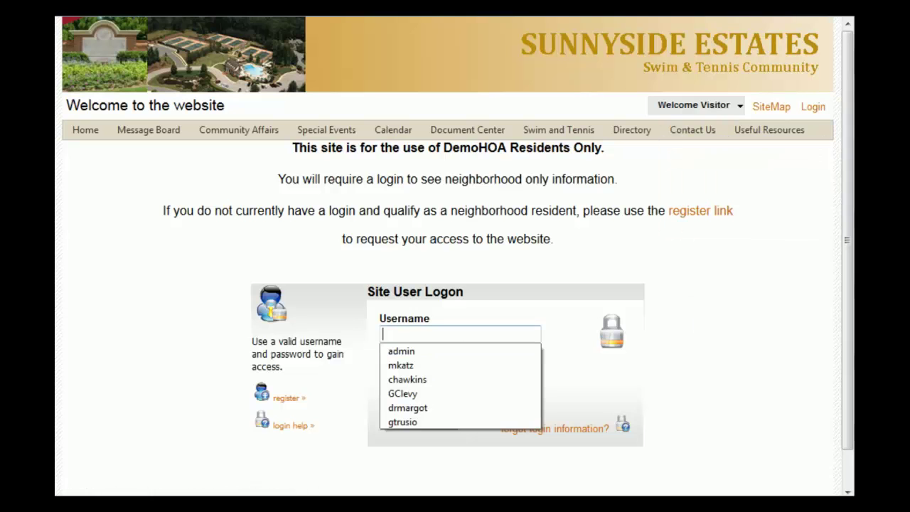
{"action": "left_click", "coordinate": [415, 352]}
{"action": "key", "text": "Tab"}
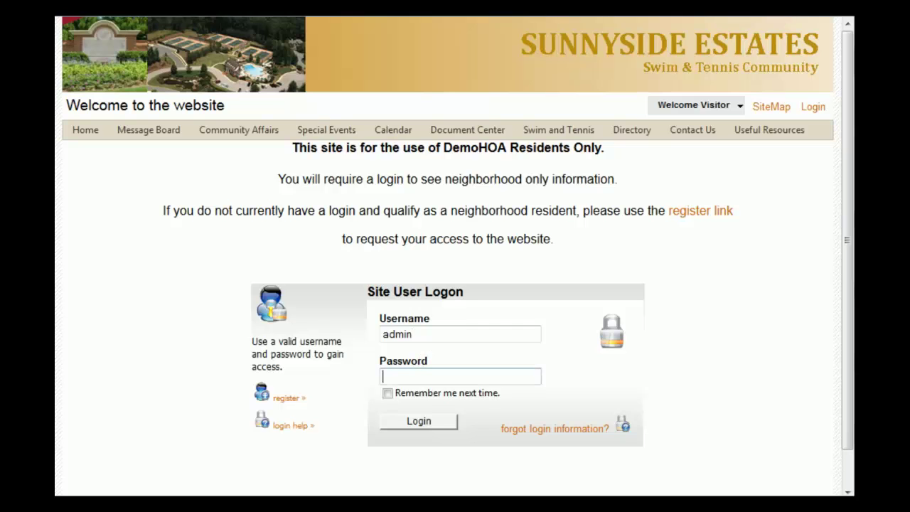
{"action": "type", "text": "password"}
{"action": "key", "text": "Return"}
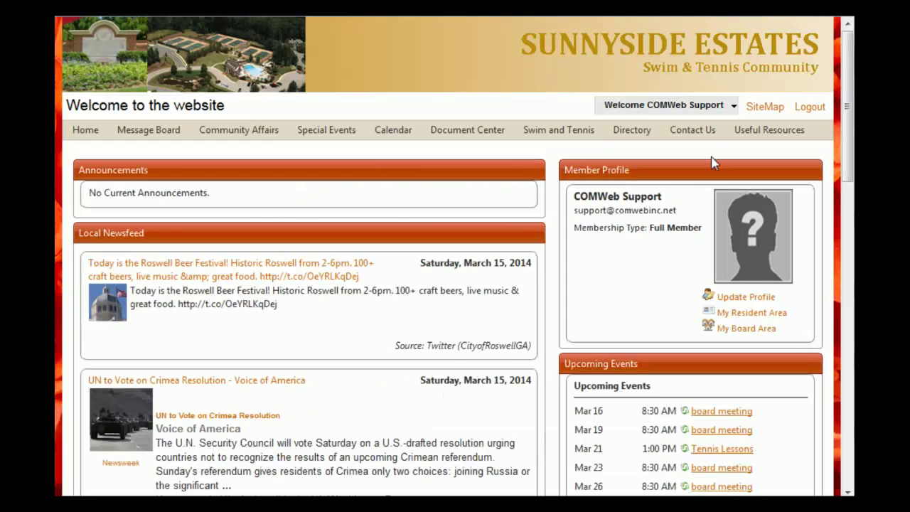
- Choose Add a new Page from the Welcome COMWeb Support menu
{"action": "mouse_move", "coordinate": [682, 108]}
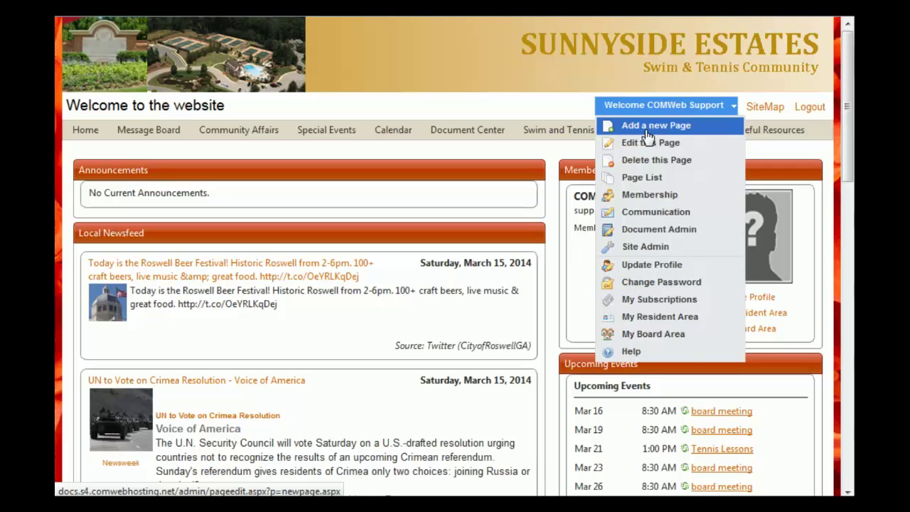
{"action": "left_click", "coordinate": [648, 135]}
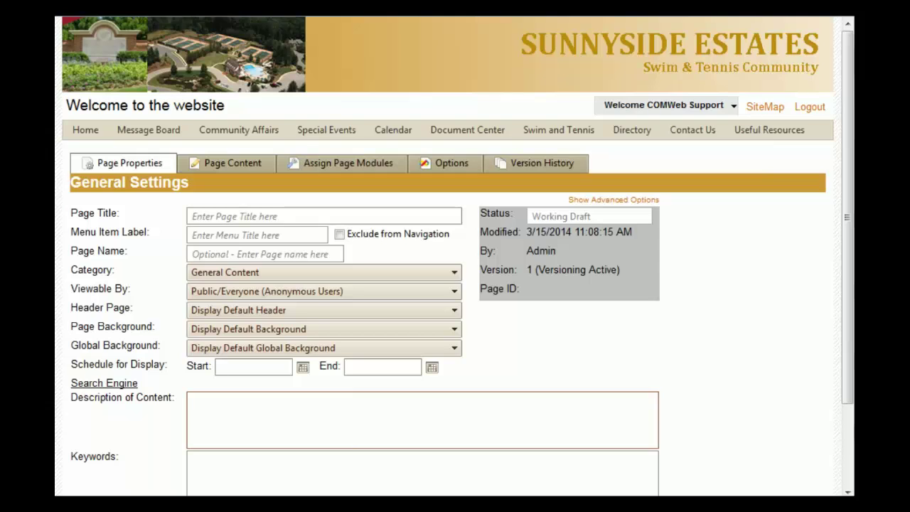
- Enter 'Fireworks Display' in both the Page Title and Menu Item Label fields
{"action": "scroll", "coordinate": [454, 285], "scroll_direction": "down", "scroll_amount": 3}
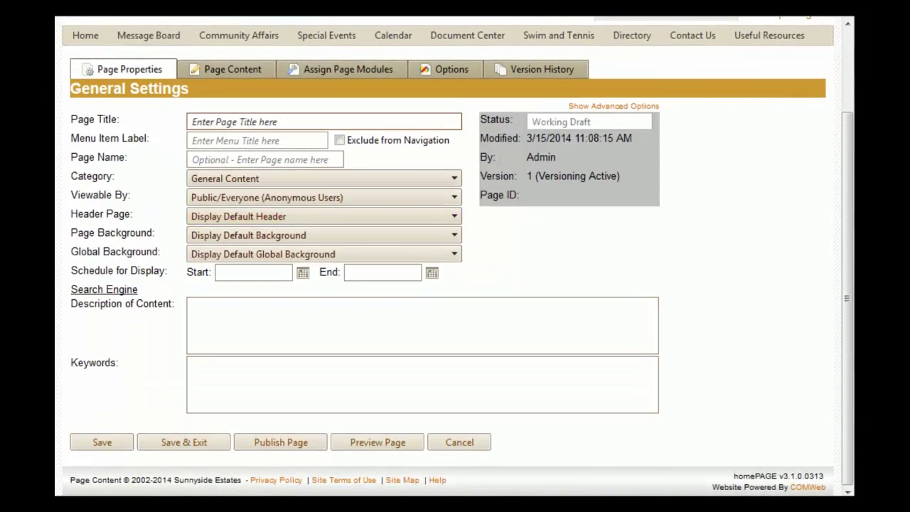
{"action": "left_click", "coordinate": [323, 121]}
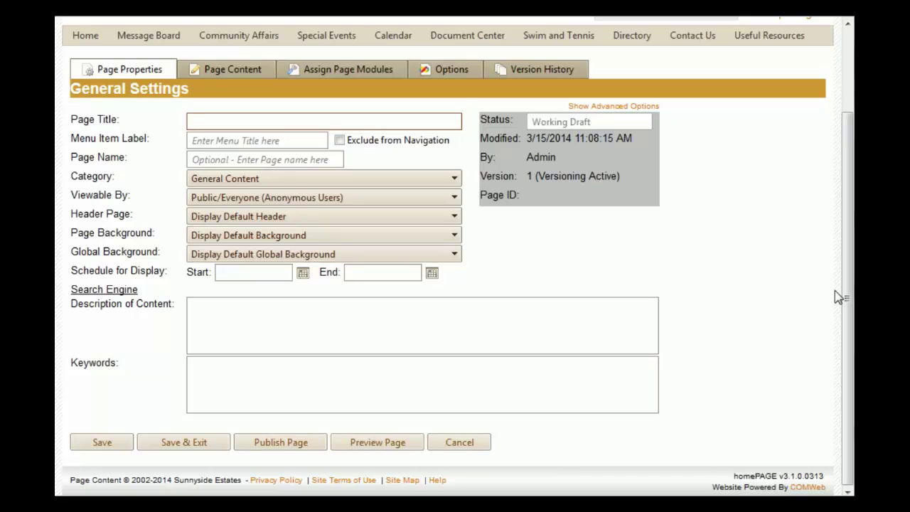
{"action": "type", "text": "F"}
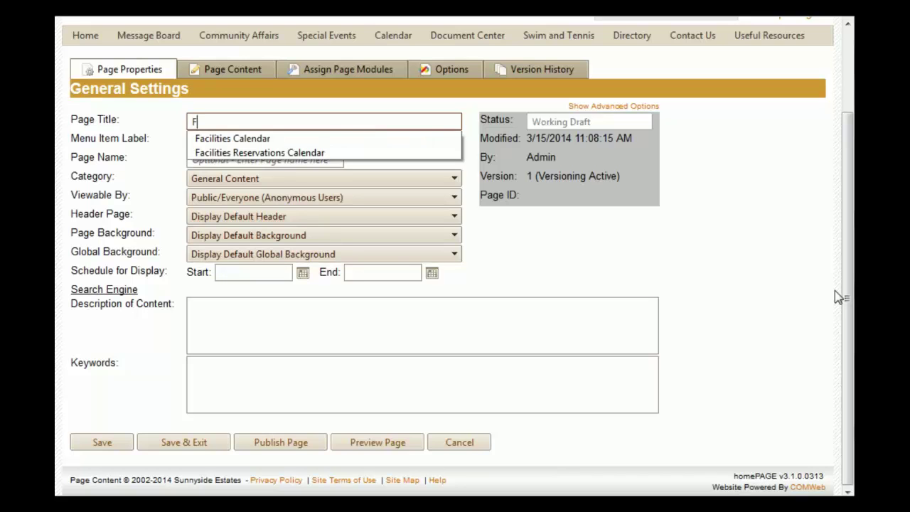
{"action": "type", "text": "ireworks "}
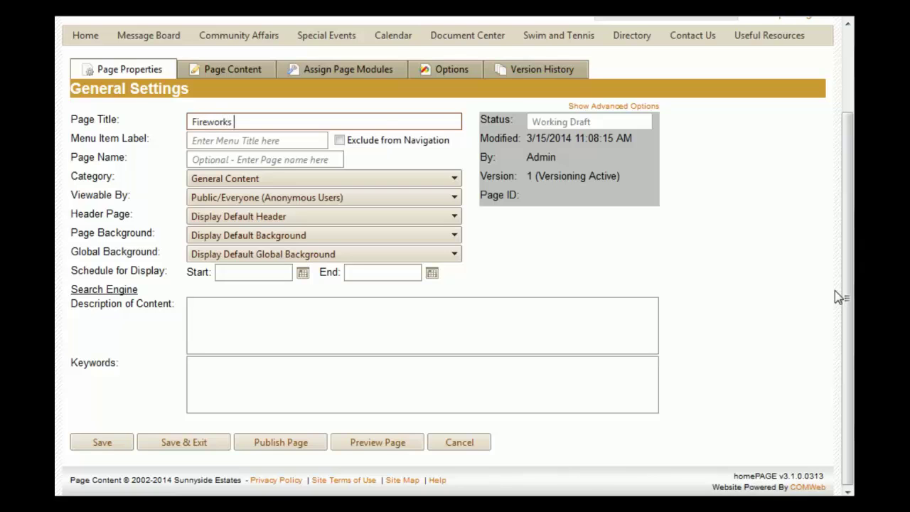
{"action": "type", "text": "Display"}
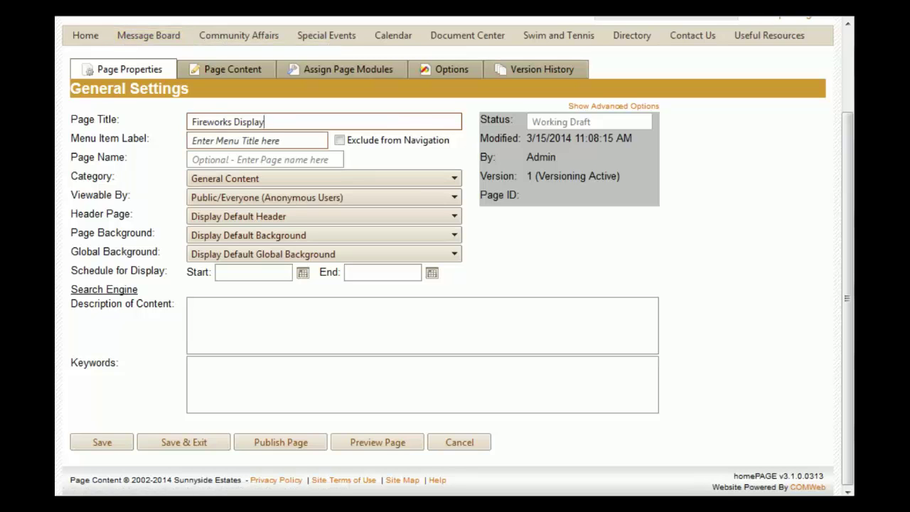
{"action": "key", "text": "Tab"}
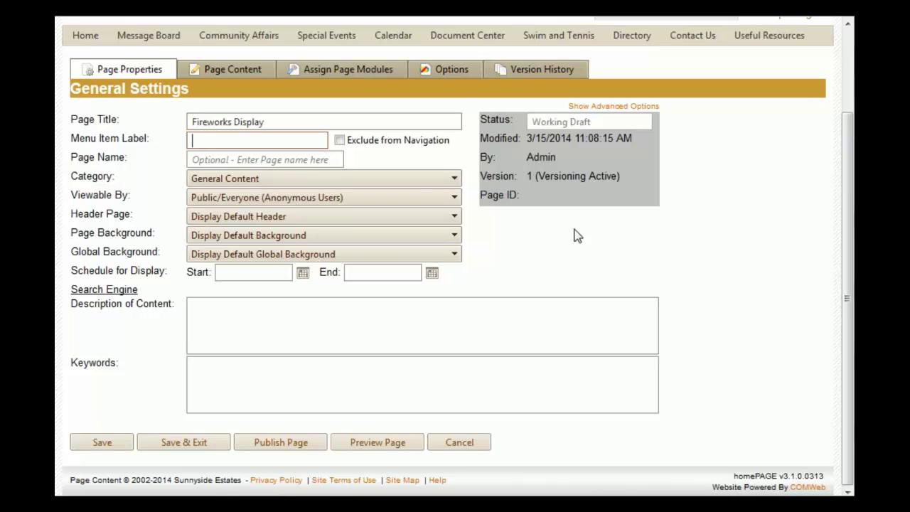
{"action": "type", "text": "Fireworks Display"}
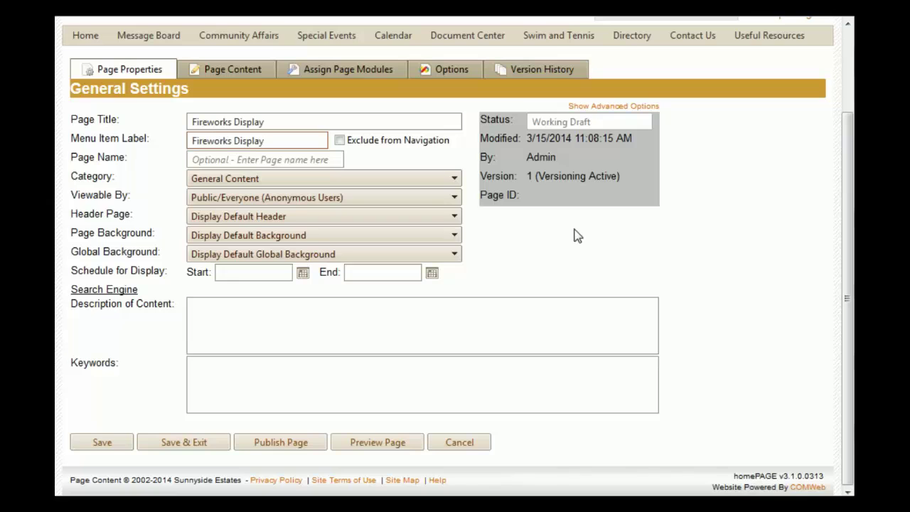
- Set Category to Member Related, Viewable By to Registered Users Only, and hide the Global Background
{"action": "left_click", "coordinate": [455, 179]}
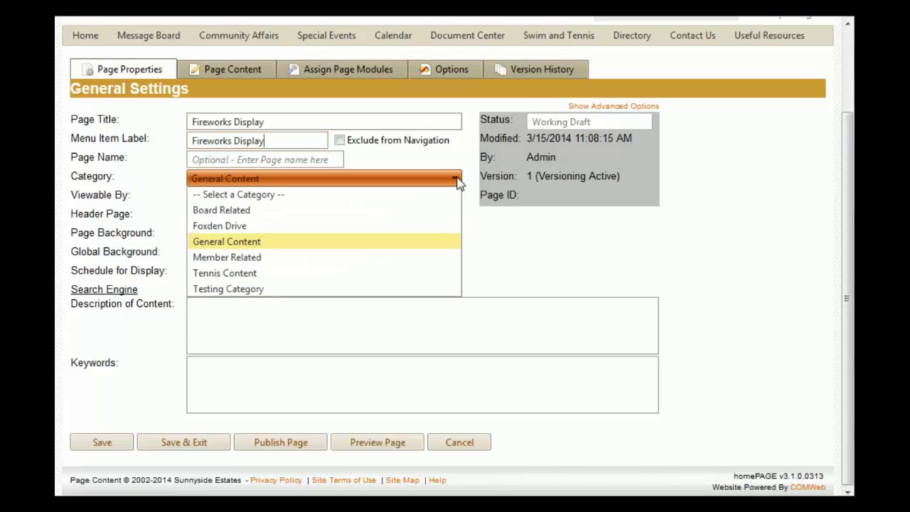
{"action": "left_click", "coordinate": [318, 260]}
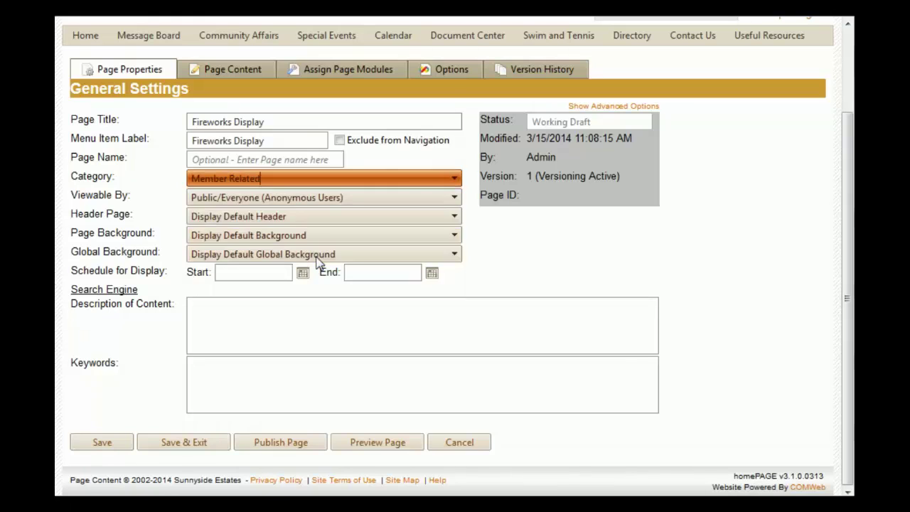
{"action": "left_click", "coordinate": [456, 198]}
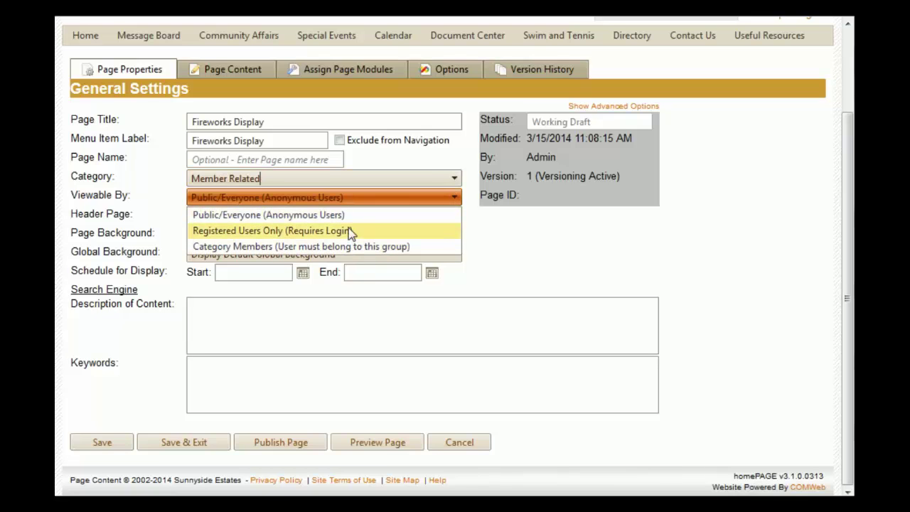
{"action": "left_click", "coordinate": [348, 231]}
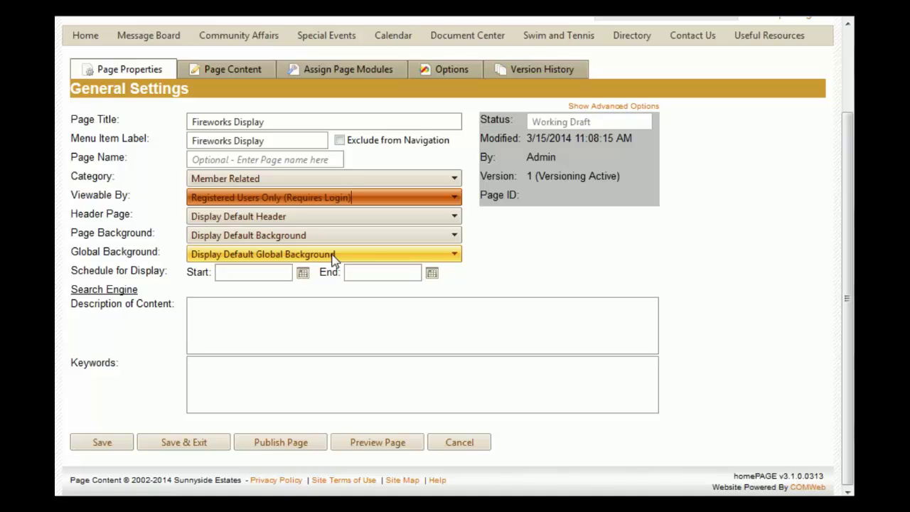
{"action": "left_click", "coordinate": [332, 256]}
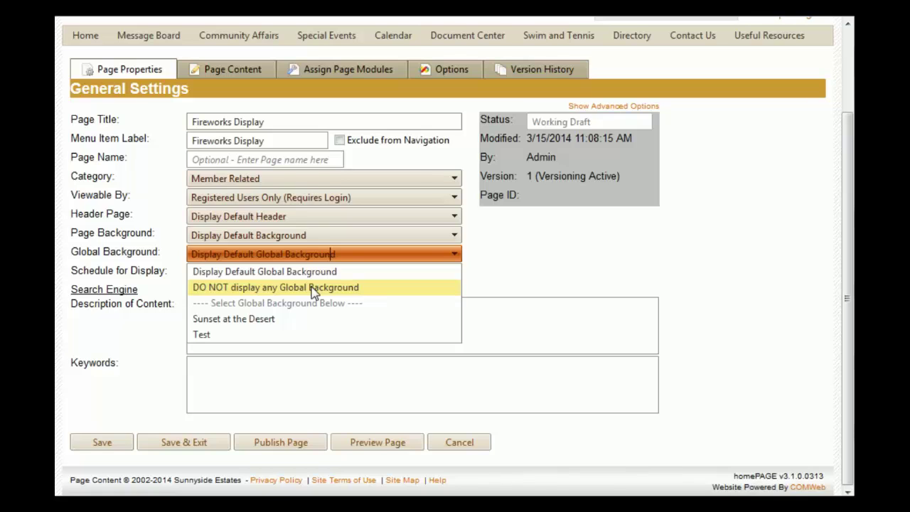
{"action": "left_click", "coordinate": [313, 288]}
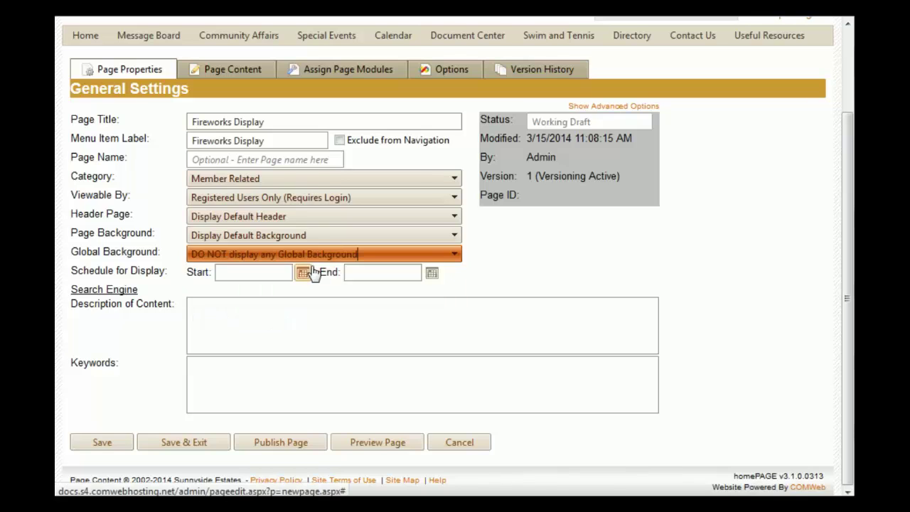
- On the Page Content tab, apply the Blank Page template
{"action": "left_click", "coordinate": [227, 73]}
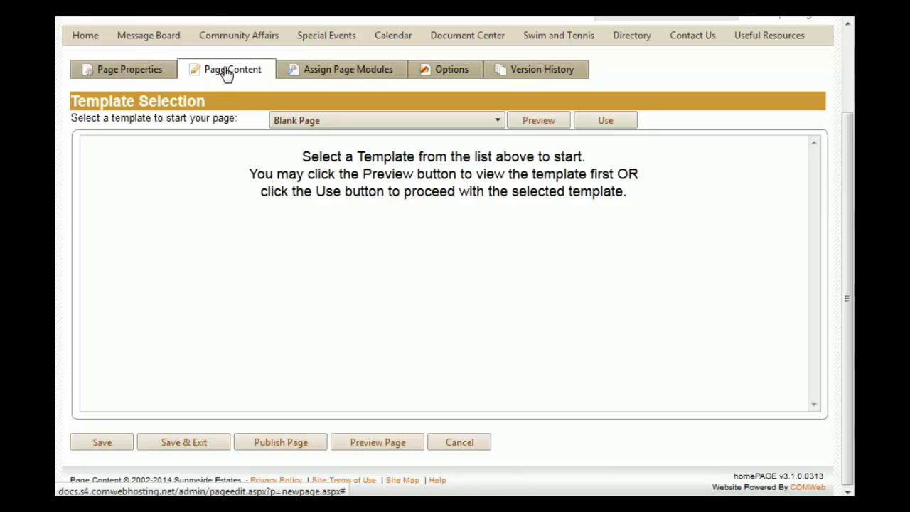
{"action": "left_click", "coordinate": [499, 125]}
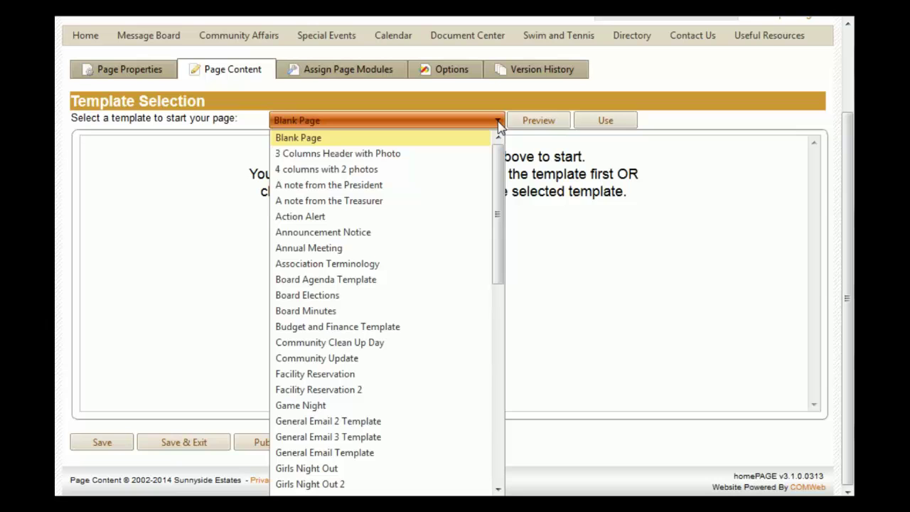
{"action": "left_click", "coordinate": [500, 125]}
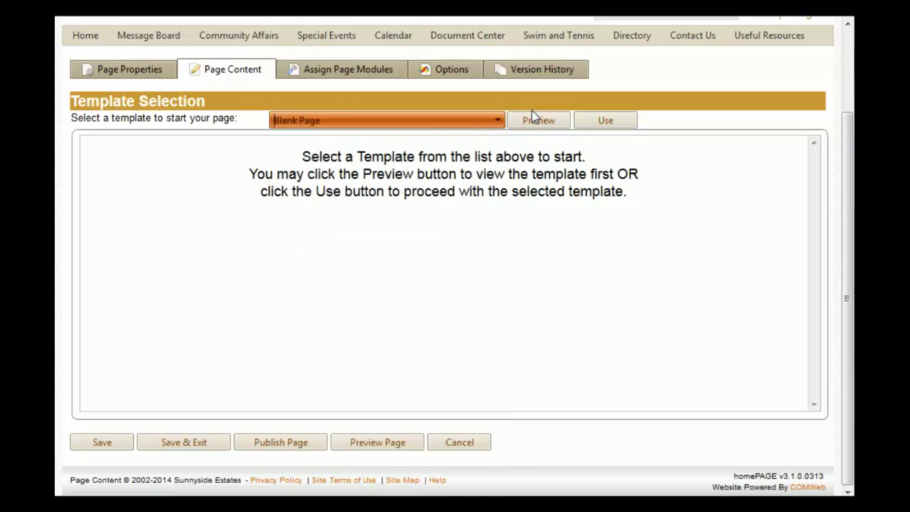
{"action": "left_click", "coordinate": [606, 123]}
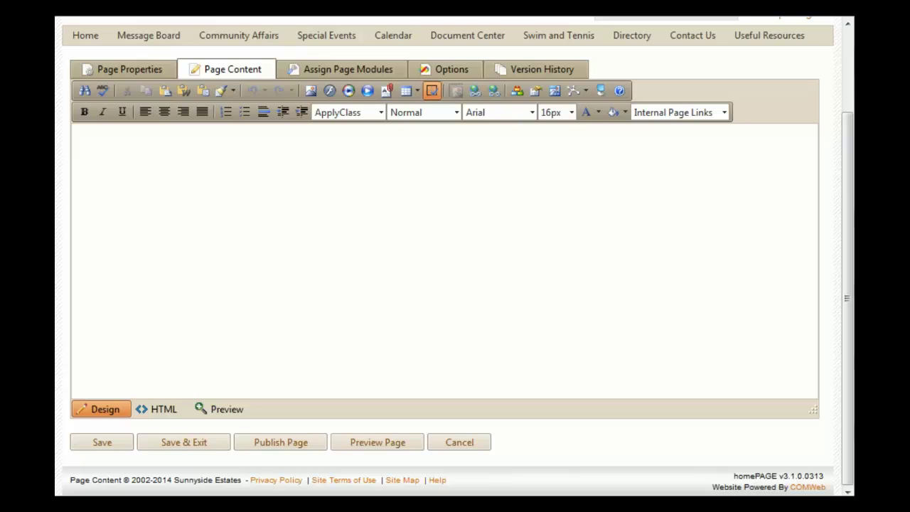
- Assign a Calendar module to position 2 with the BBQ category parameter
{"action": "left_click", "coordinate": [348, 71]}
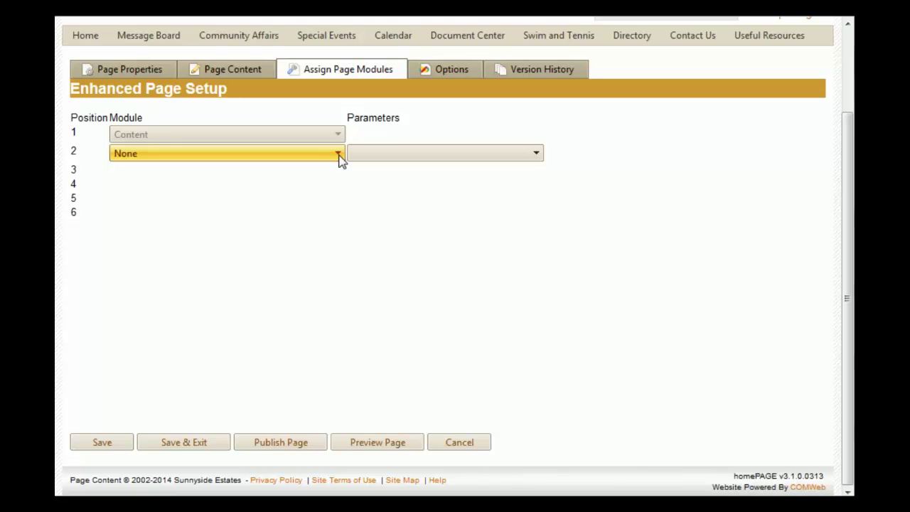
{"action": "left_click", "coordinate": [338, 155]}
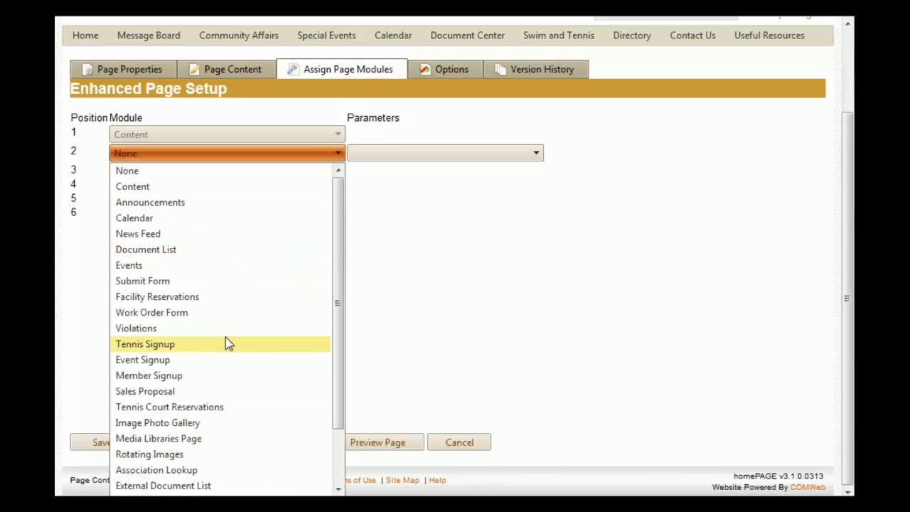
{"action": "scroll", "coordinate": [226, 343], "scroll_direction": "down", "scroll_amount": 2}
{"action": "scroll", "coordinate": [226, 346], "scroll_direction": "up", "scroll_amount": 2}
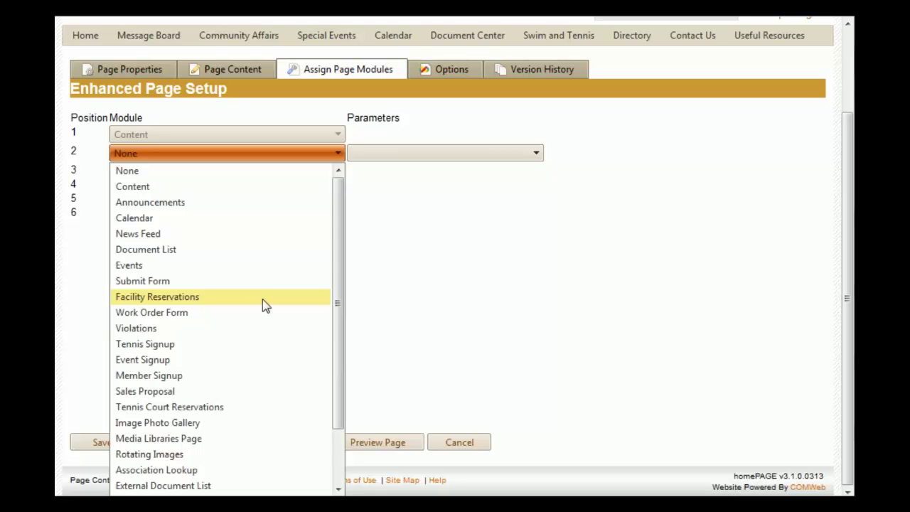
{"action": "left_click", "coordinate": [282, 221]}
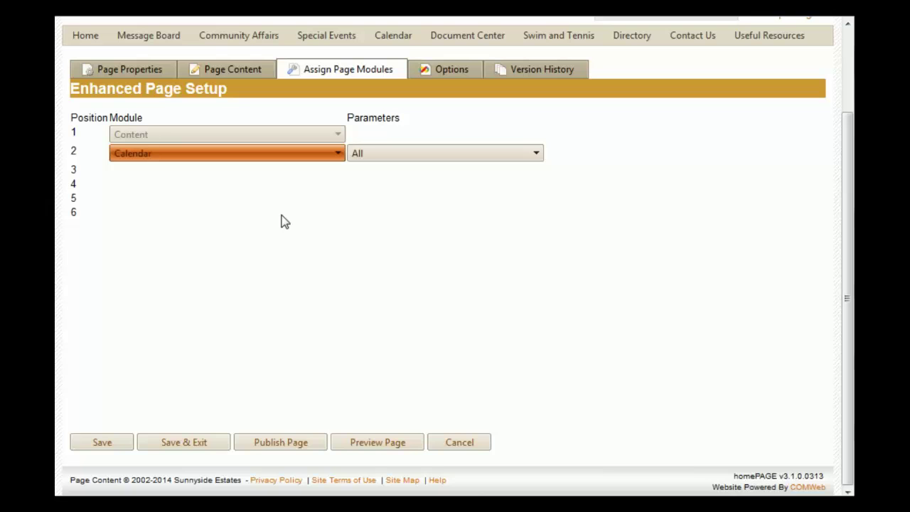
{"action": "left_click", "coordinate": [533, 156]}
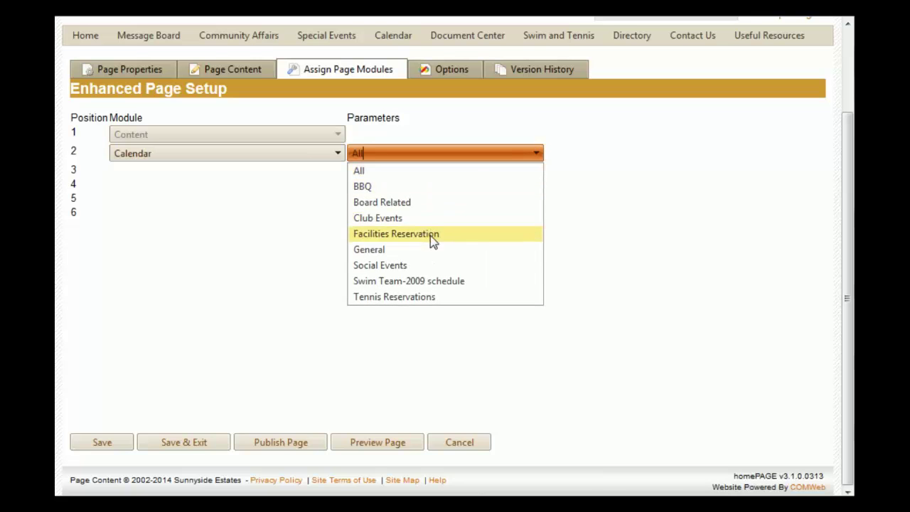
{"action": "left_click", "coordinate": [388, 188]}
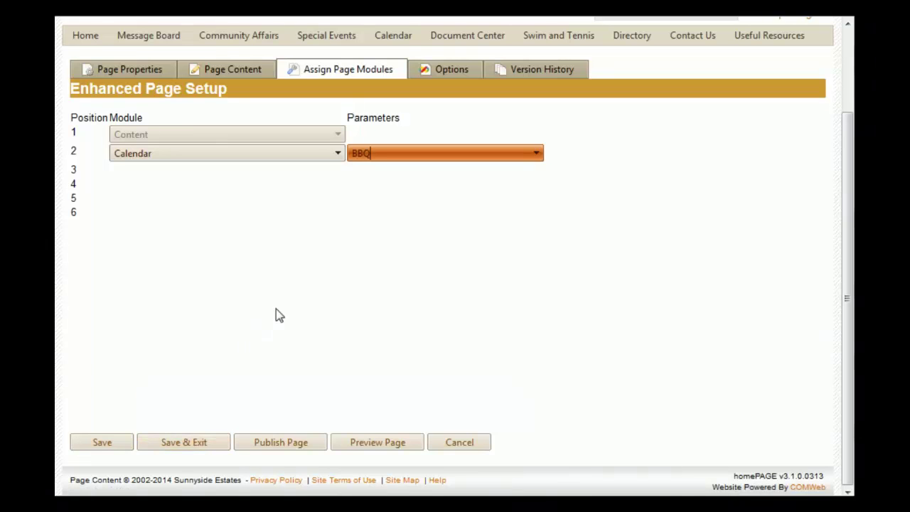
- Publish the Fireworks Display page and open the Welcome COMWeb Support menu
{"action": "left_click", "coordinate": [303, 449]}
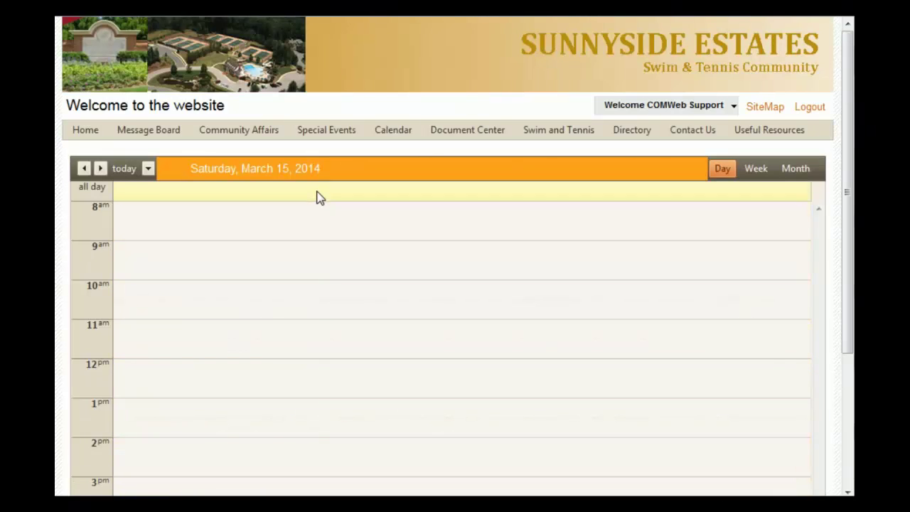
{"action": "left_click", "coordinate": [734, 107]}
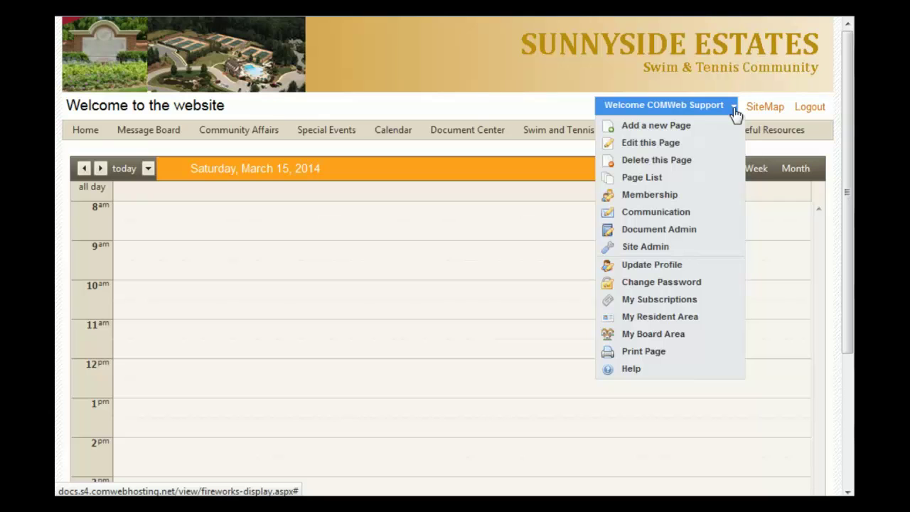
- Go to Page List and scroll to the Fireworks Display row (page 12347, Published)
{"action": "left_click", "coordinate": [665, 181]}
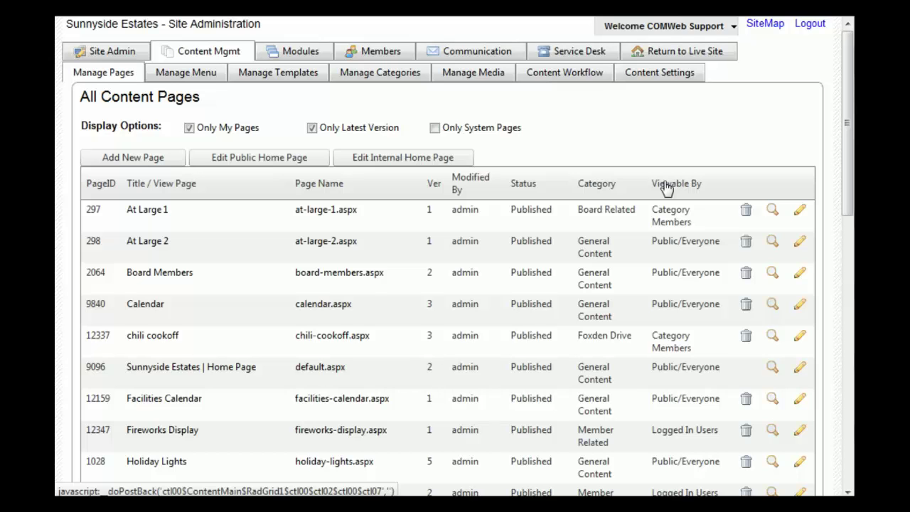
{"action": "scroll", "coordinate": [665, 186], "scroll_direction": "down", "scroll_amount": 3}
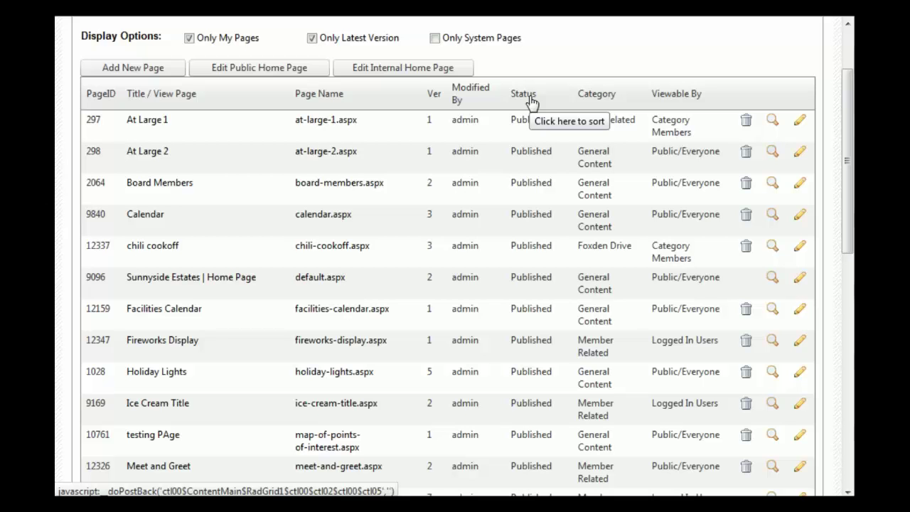
{"action": "scroll", "coordinate": [529, 102], "scroll_direction": "down", "scroll_amount": 5}
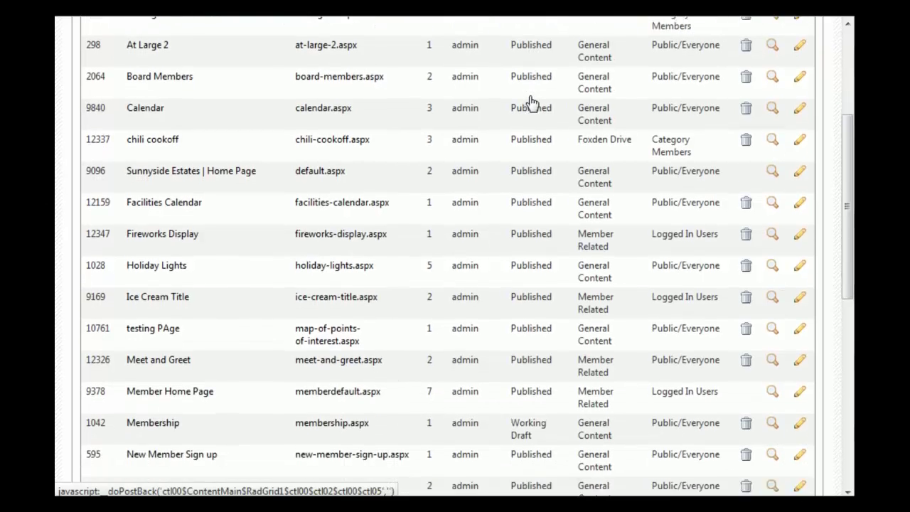
{"action": "scroll", "coordinate": [532, 99], "scroll_direction": "up", "scroll_amount": 3}
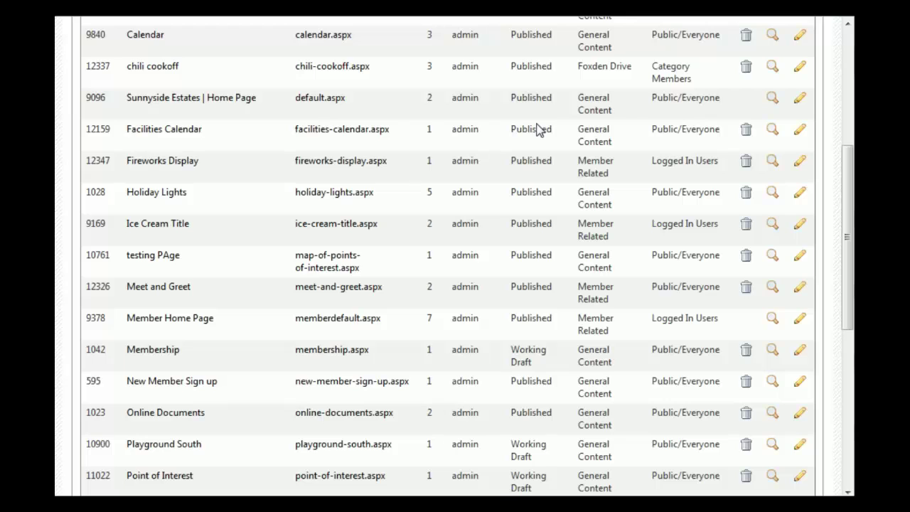
- Edit the Fireworks Display page and review its Page Properties showing Published status
{"action": "left_click", "coordinate": [800, 170]}
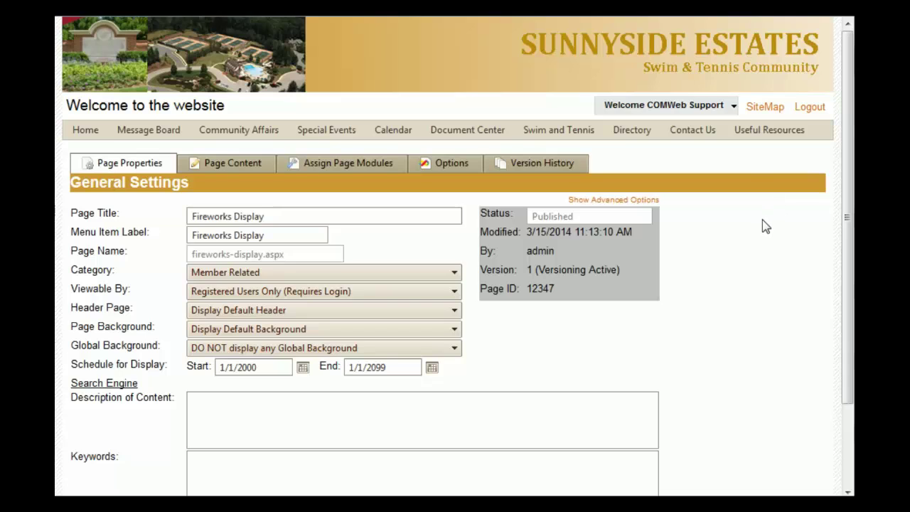
{"action": "scroll", "coordinate": [765, 226], "scroll_direction": "down", "scroll_amount": 3}
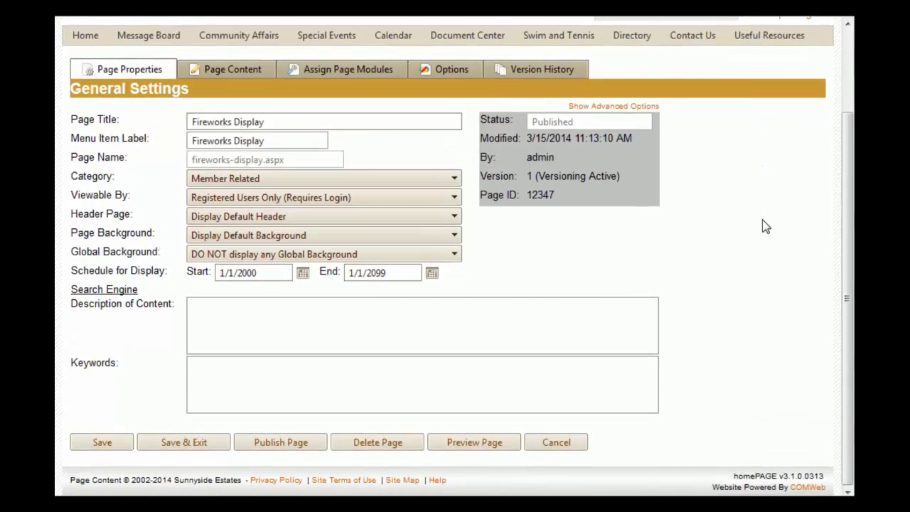
{"action": "scroll", "coordinate": [765, 225], "scroll_direction": "up", "scroll_amount": 3}
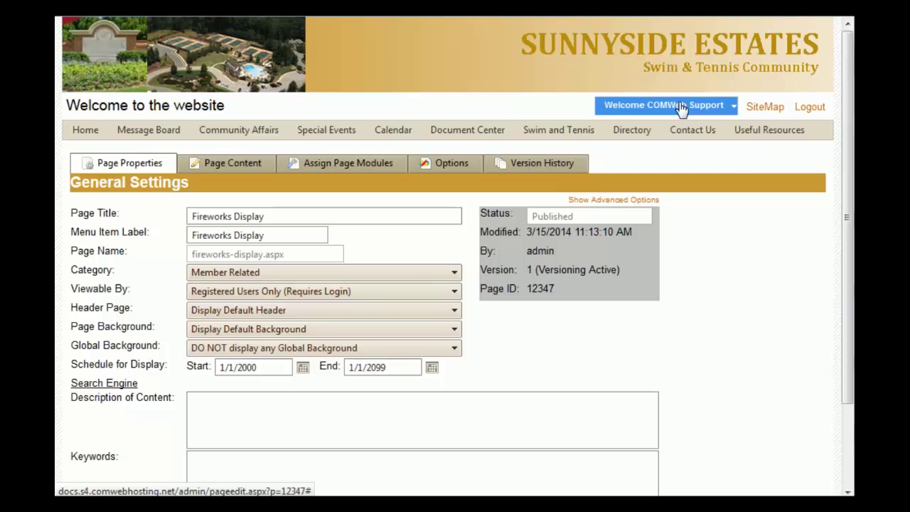
{"action": "mouse_move", "coordinate": [681, 108]}
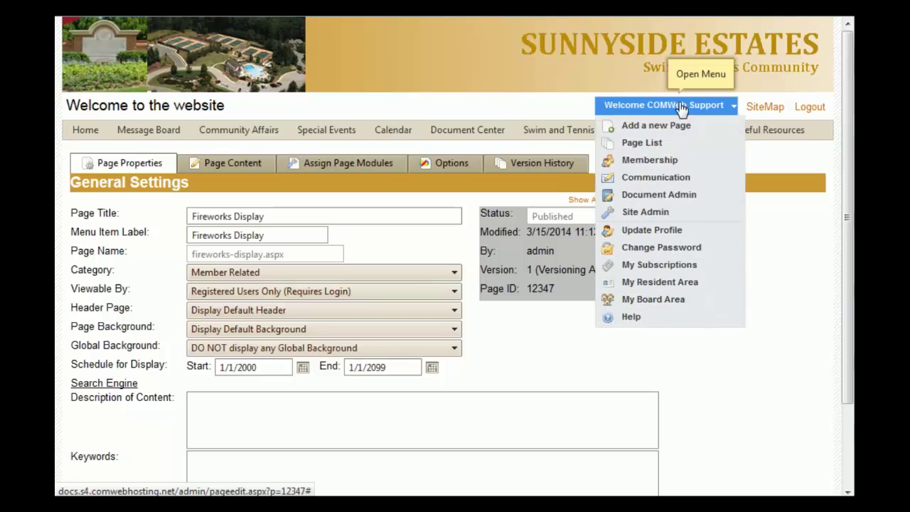
- Go to Site Admin, then Content Mgmt, then Manage Menu to reach Menu Maintenance
{"action": "left_click", "coordinate": [656, 217]}
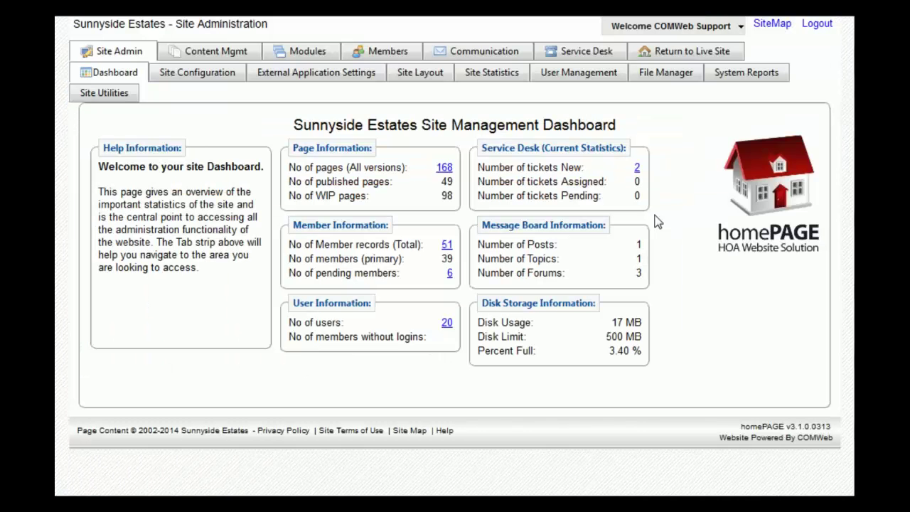
{"action": "left_click", "coordinate": [211, 58]}
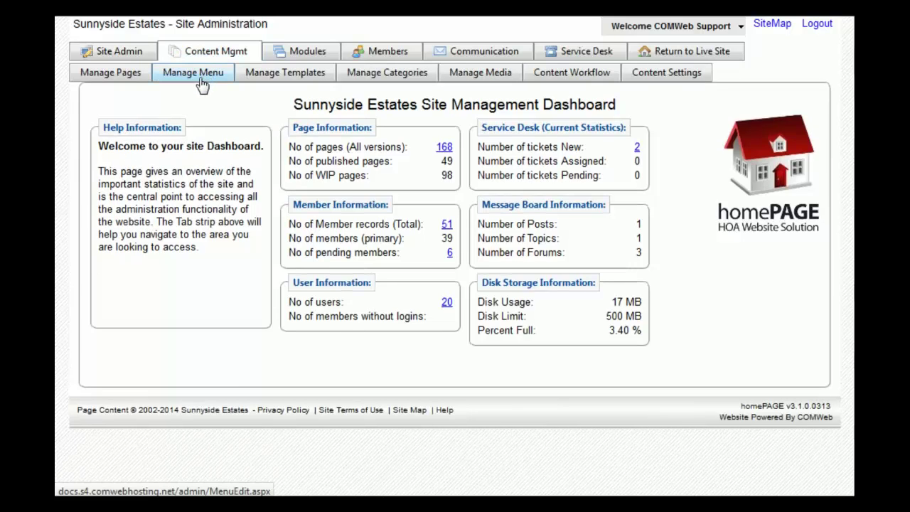
{"action": "left_click", "coordinate": [201, 78]}
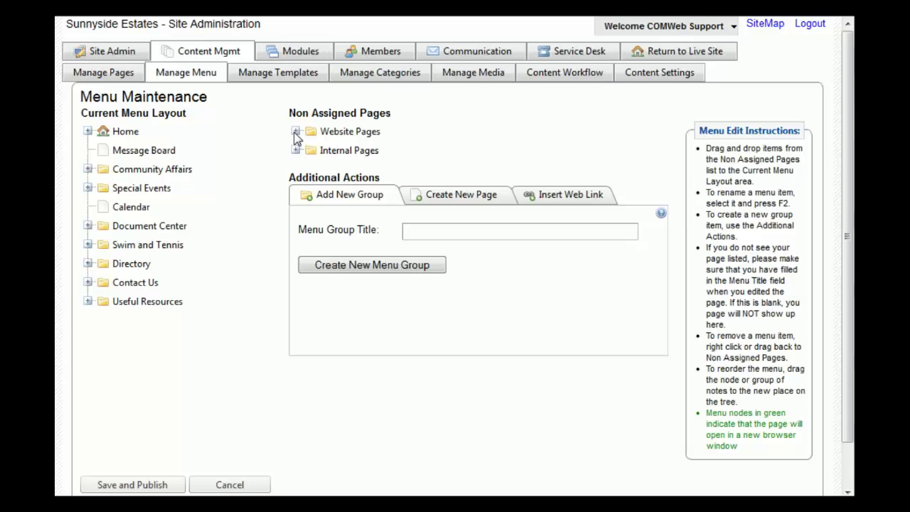
- Move the unassigned Fireworks Display page into Special Events, between chili cookoff and Holiday Lights
{"action": "left_click", "coordinate": [295, 133]}
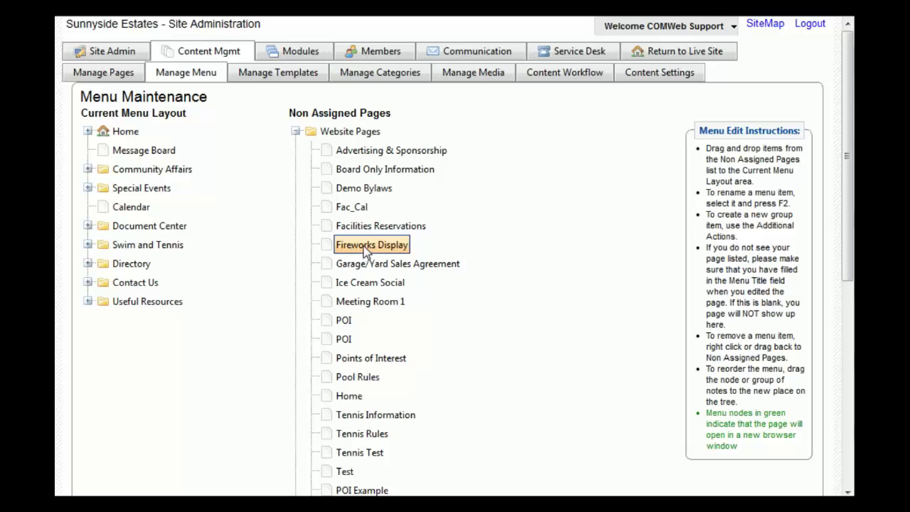
{"action": "left_click_drag", "start_coordinate": [363, 246], "coordinate": [113, 220]}
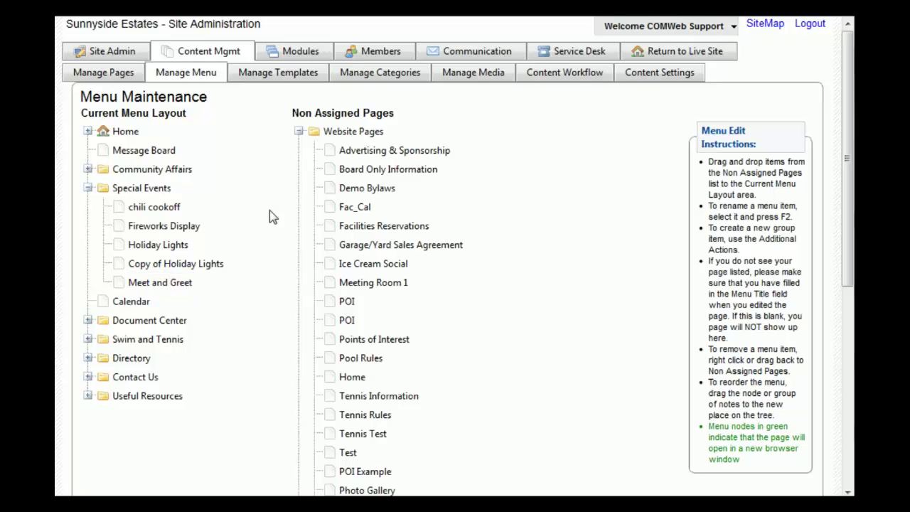
{"action": "left_click", "coordinate": [299, 132]}
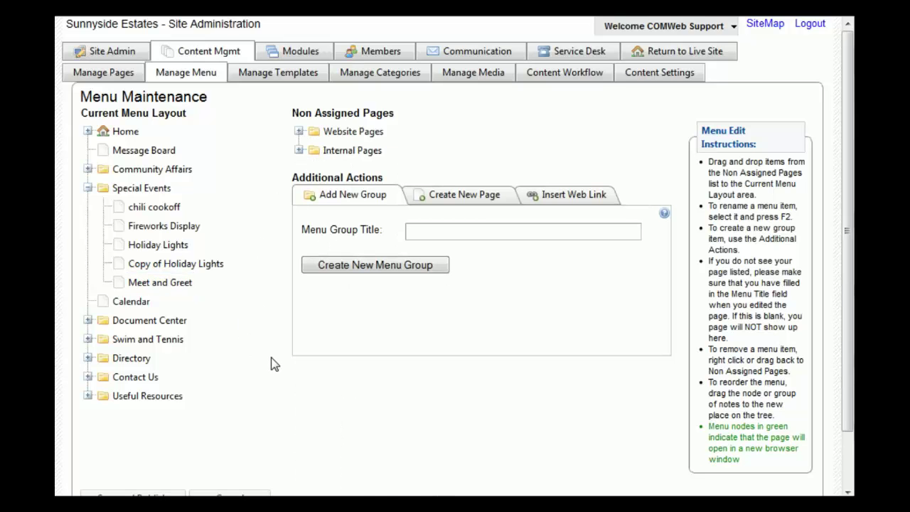
{"action": "scroll", "coordinate": [272, 362], "scroll_direction": "down", "scroll_amount": 2}
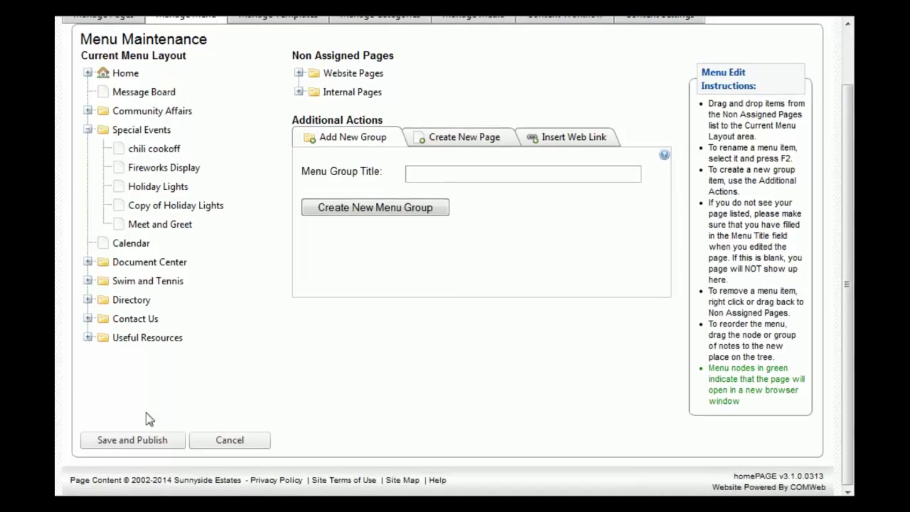
- Publish the updated menu and view the Fireworks Display calendar via the live site's Special Events menu
{"action": "left_click", "coordinate": [120, 444]}
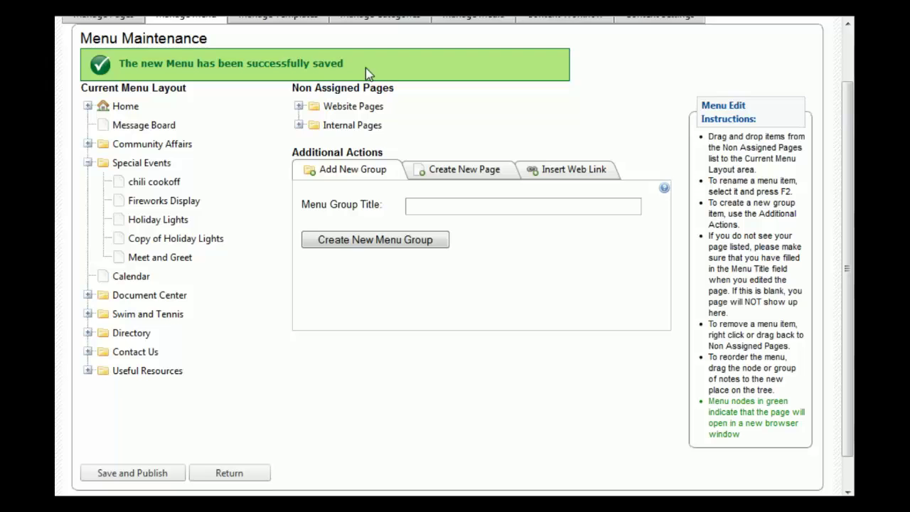
{"action": "scroll", "coordinate": [366, 67], "scroll_direction": "up", "scroll_amount": 1}
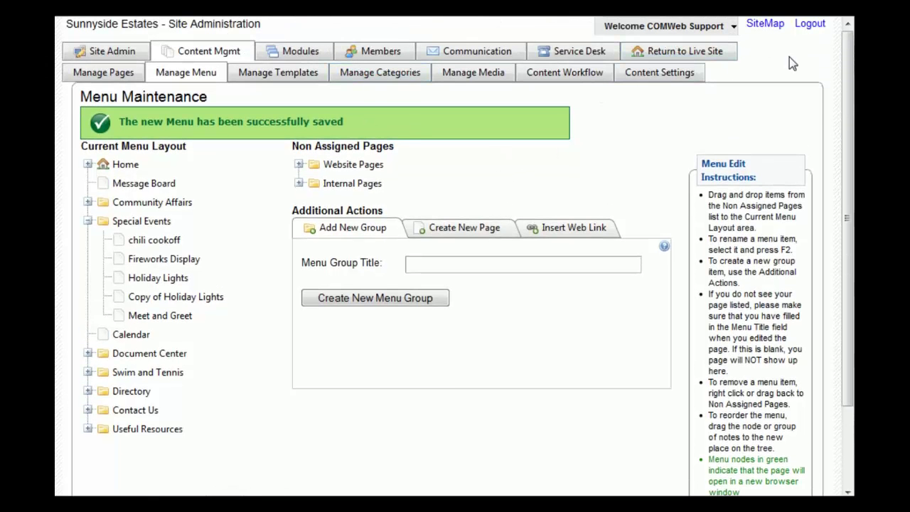
{"action": "left_click", "coordinate": [708, 61]}
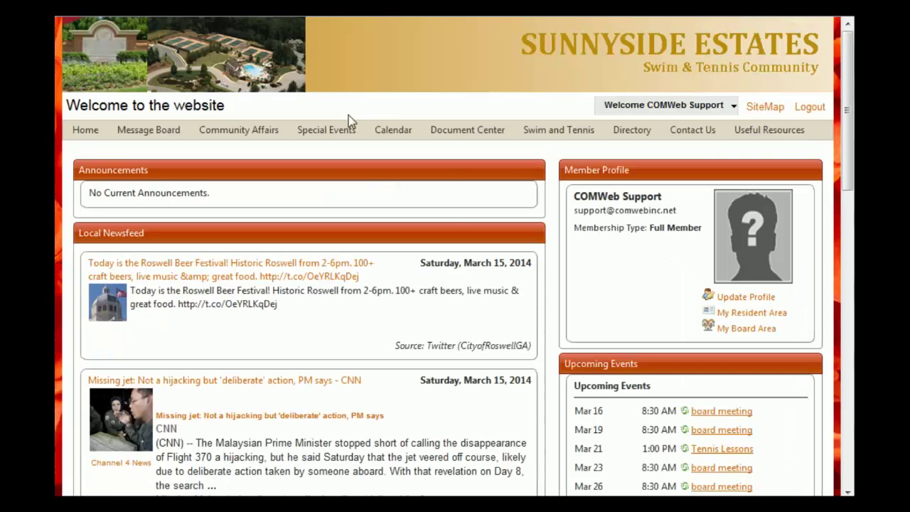
{"action": "mouse_move", "coordinate": [322, 135]}
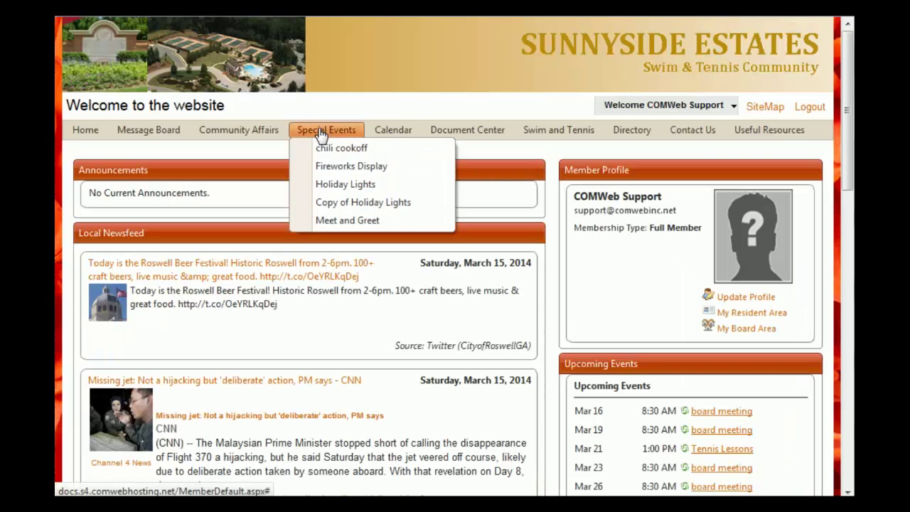
{"action": "left_click", "coordinate": [375, 176]}
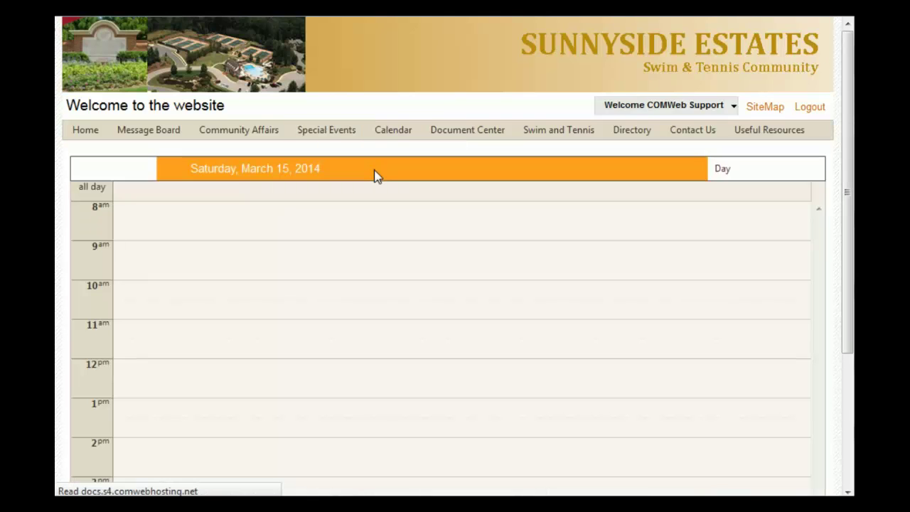